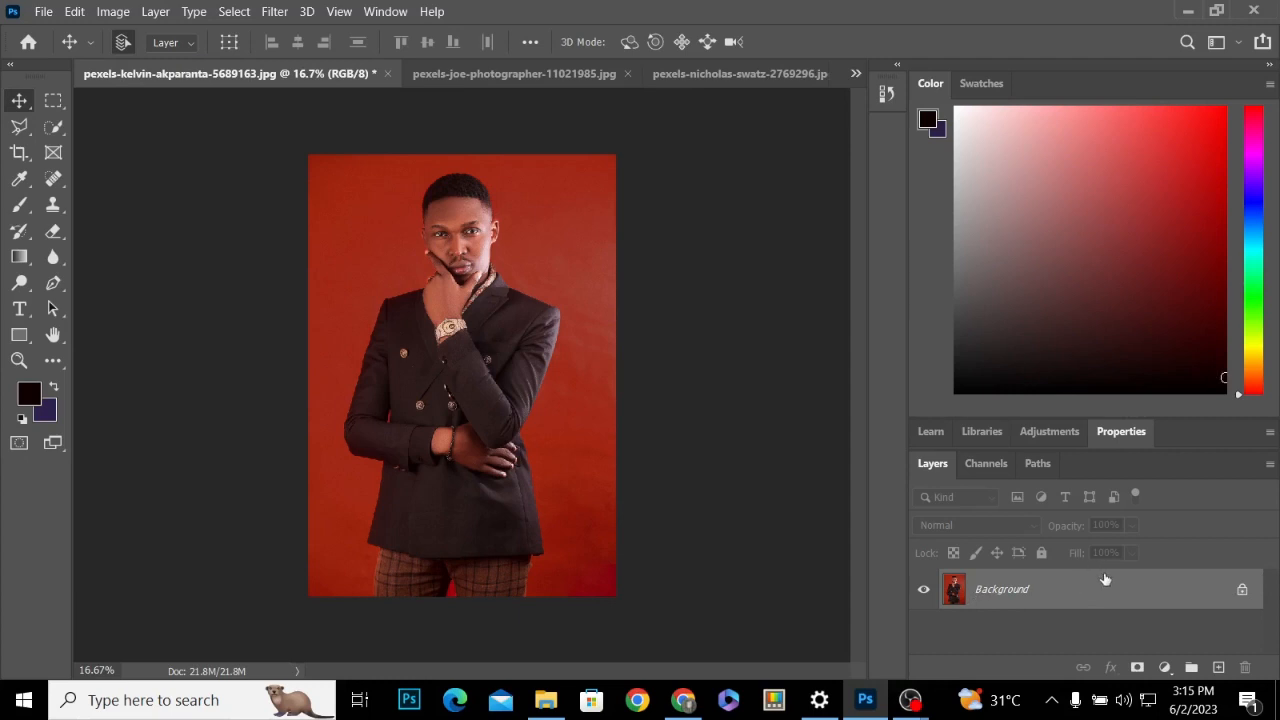
Unlock the Background layer of the red-backdrop portrait, try the Select Subject quick action on the man and clear the selection
click(1241, 591)
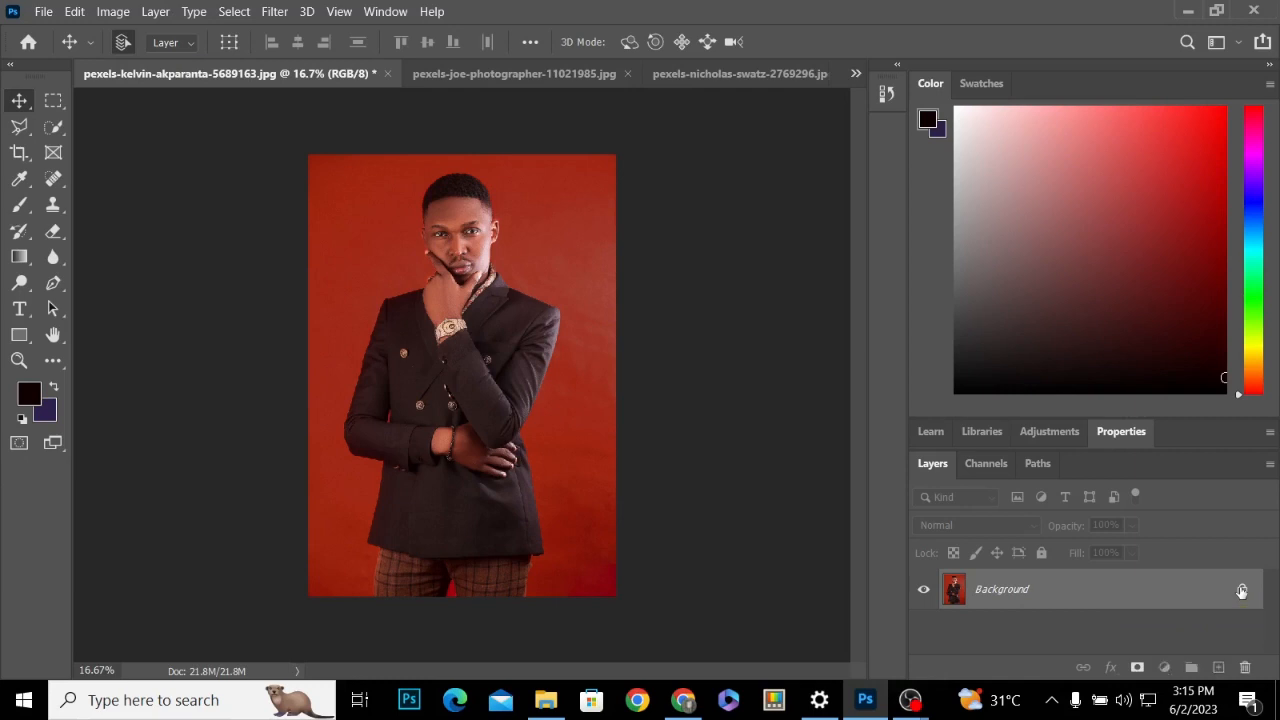
click(1107, 434)
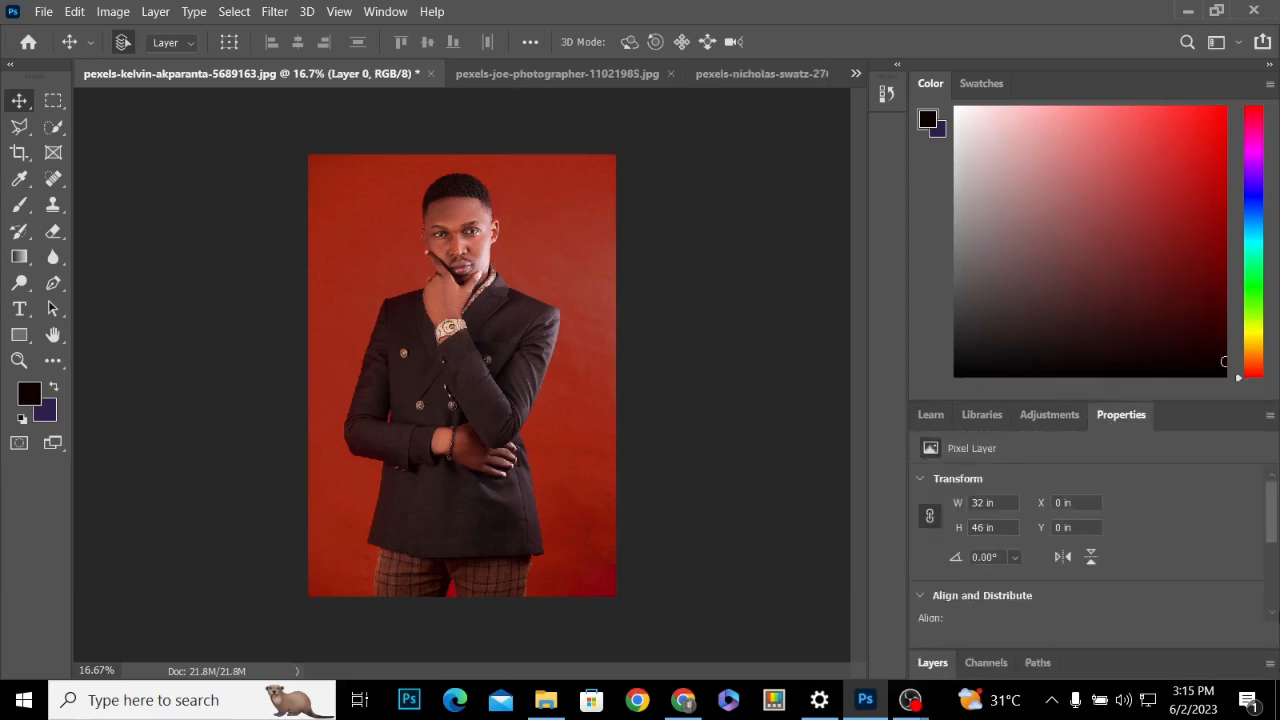
drag(1275, 510, 1271, 582)
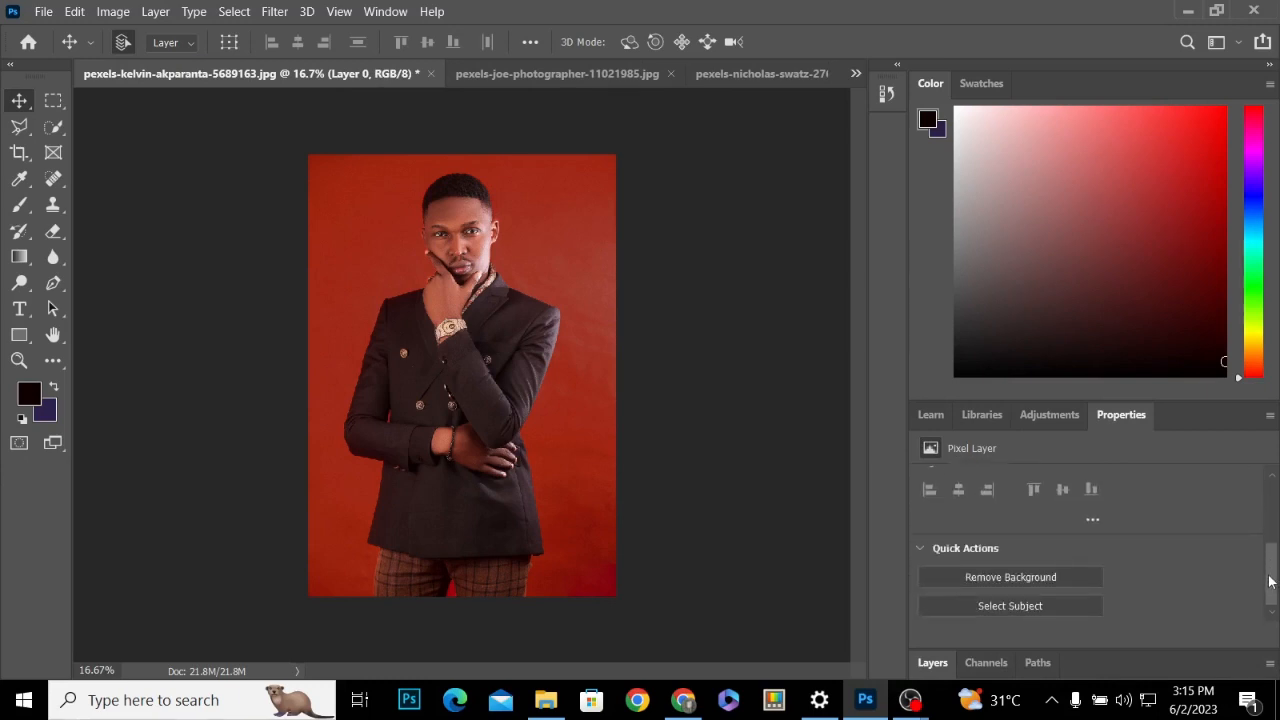
click(1000, 607)
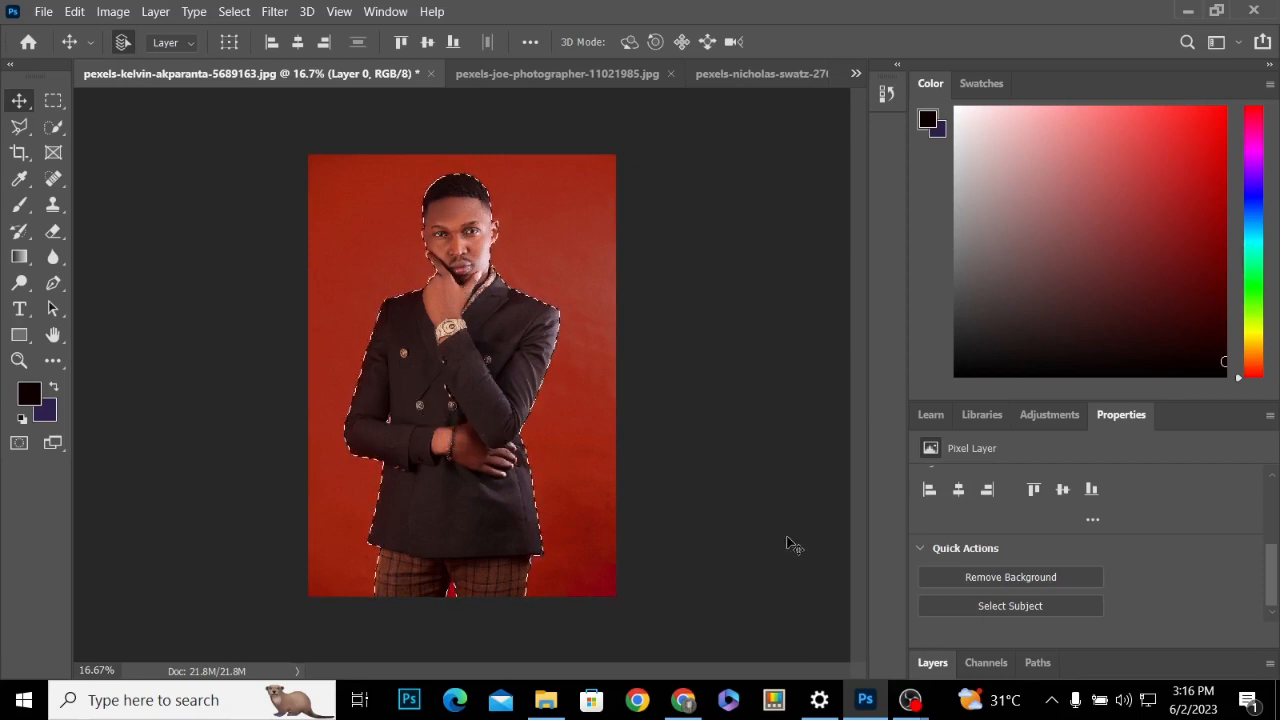
key(ctrl+d)
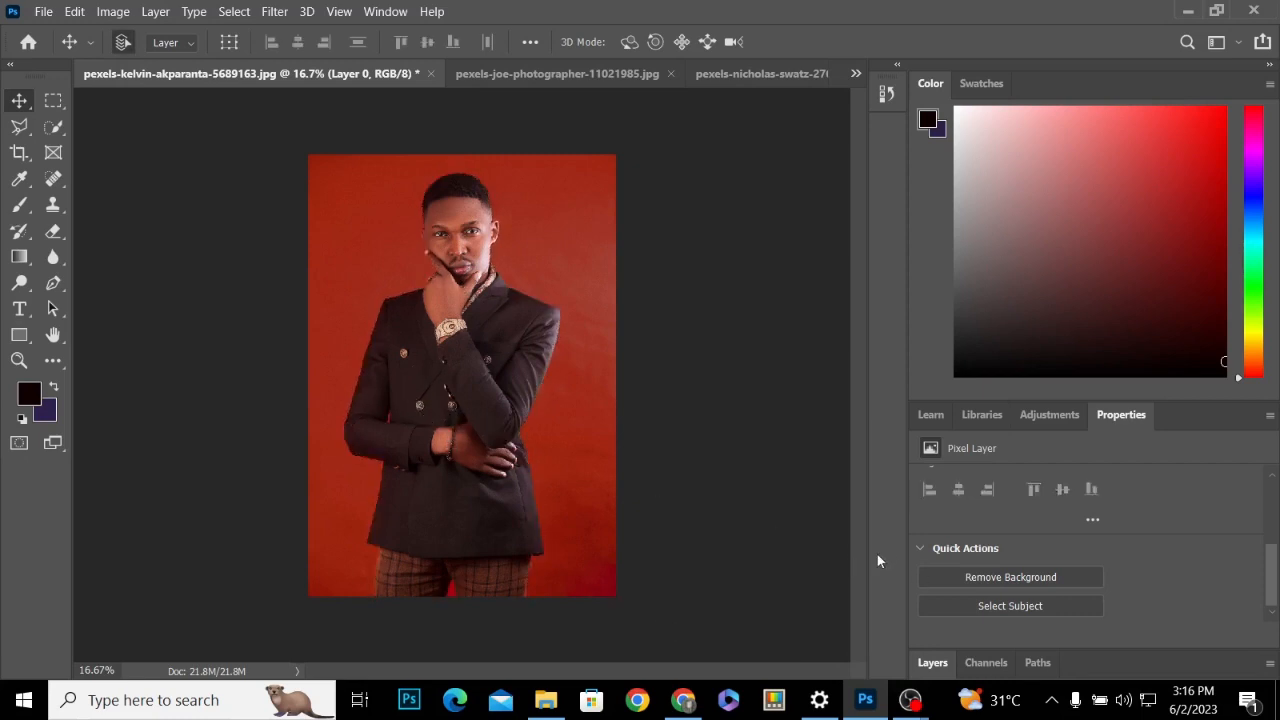
Remove the red backdrop with the Remove Background quick action and shift the cut-out man slightly to the left
click(969, 580)
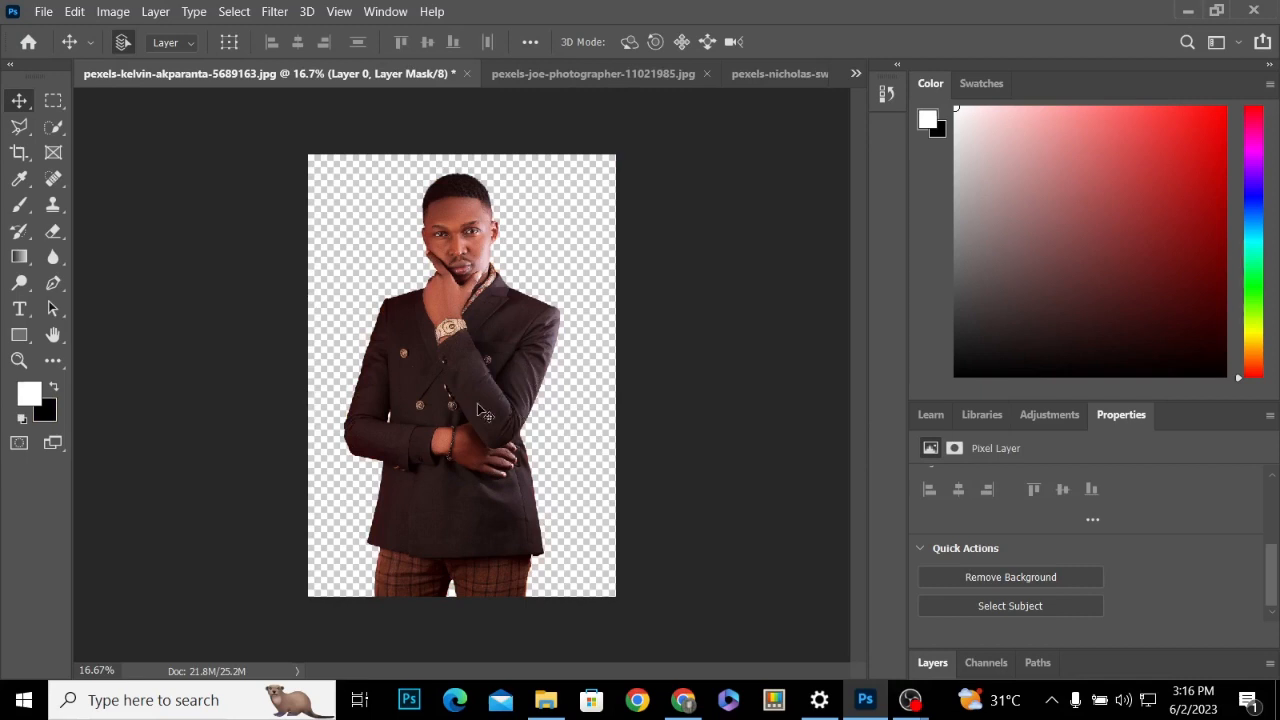
mouse_move(477, 403)
mouse_down()
mouse_move(451, 387)
mouse_move(462, 440)
mouse_move(466, 389)
mouse_up()
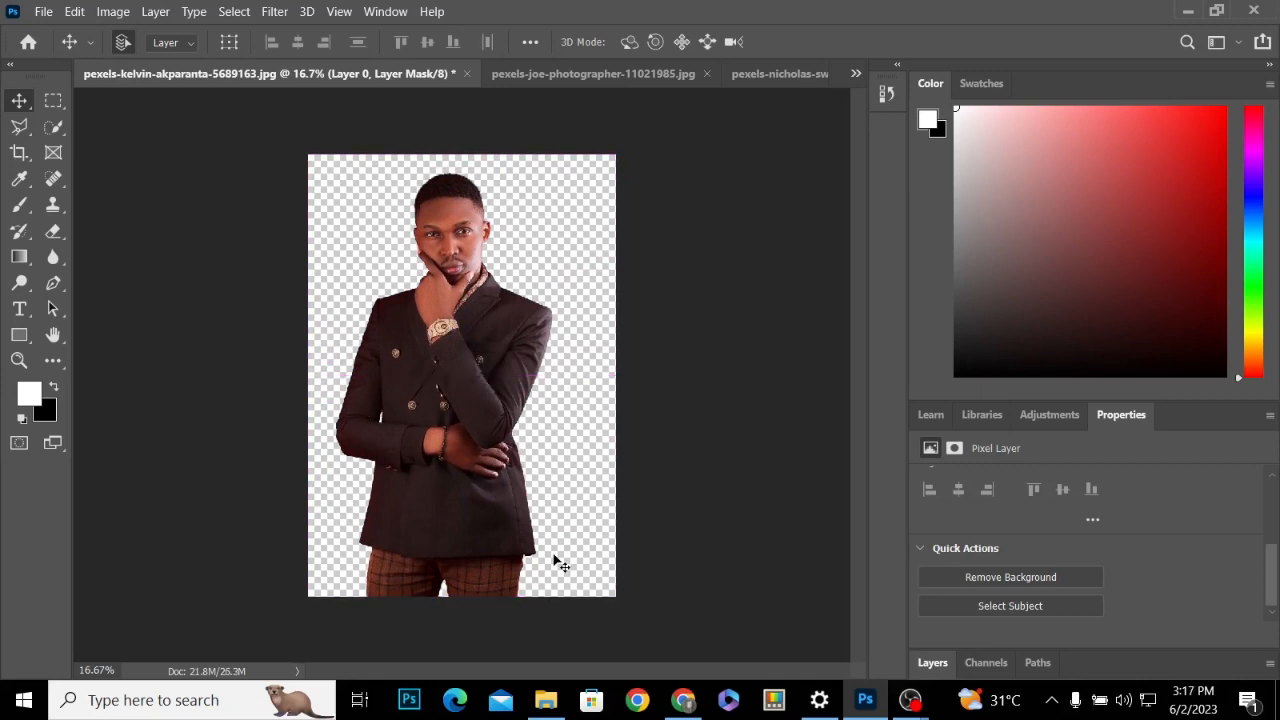
In the photo of the man with sunglasses, select him with the Object Selection tool and mask out the backdrop
click(553, 72)
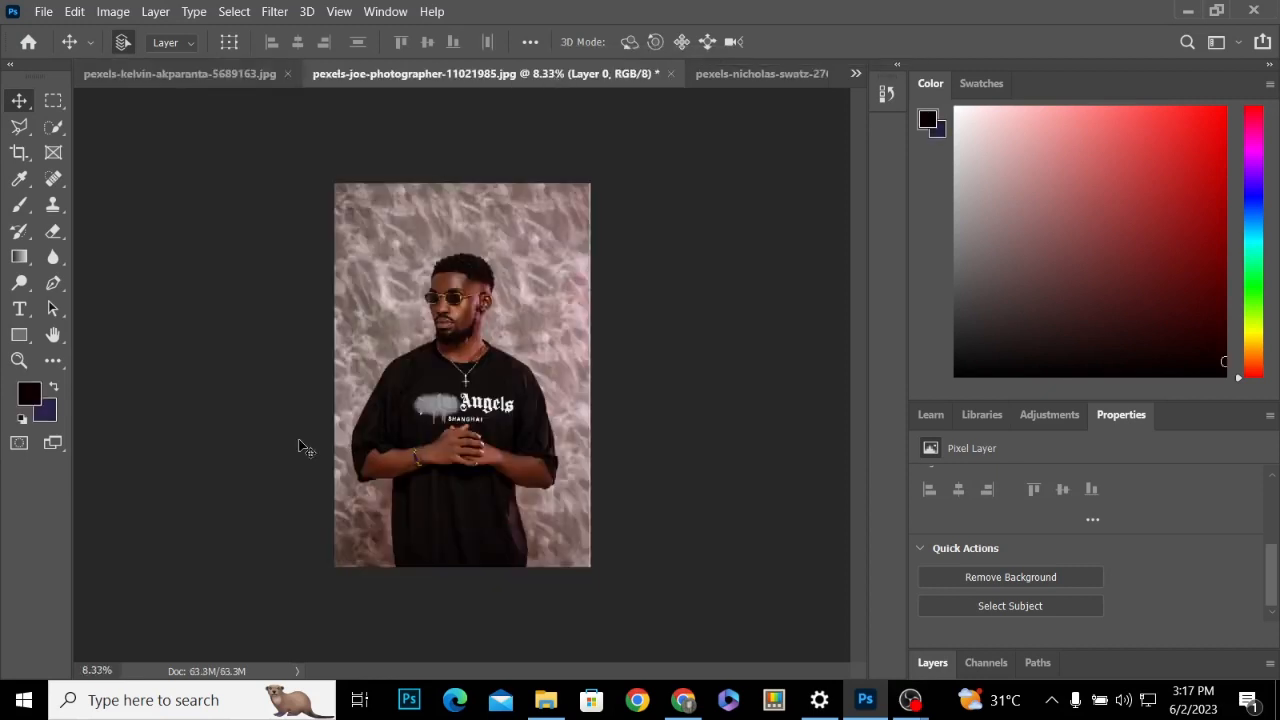
click(55, 130)
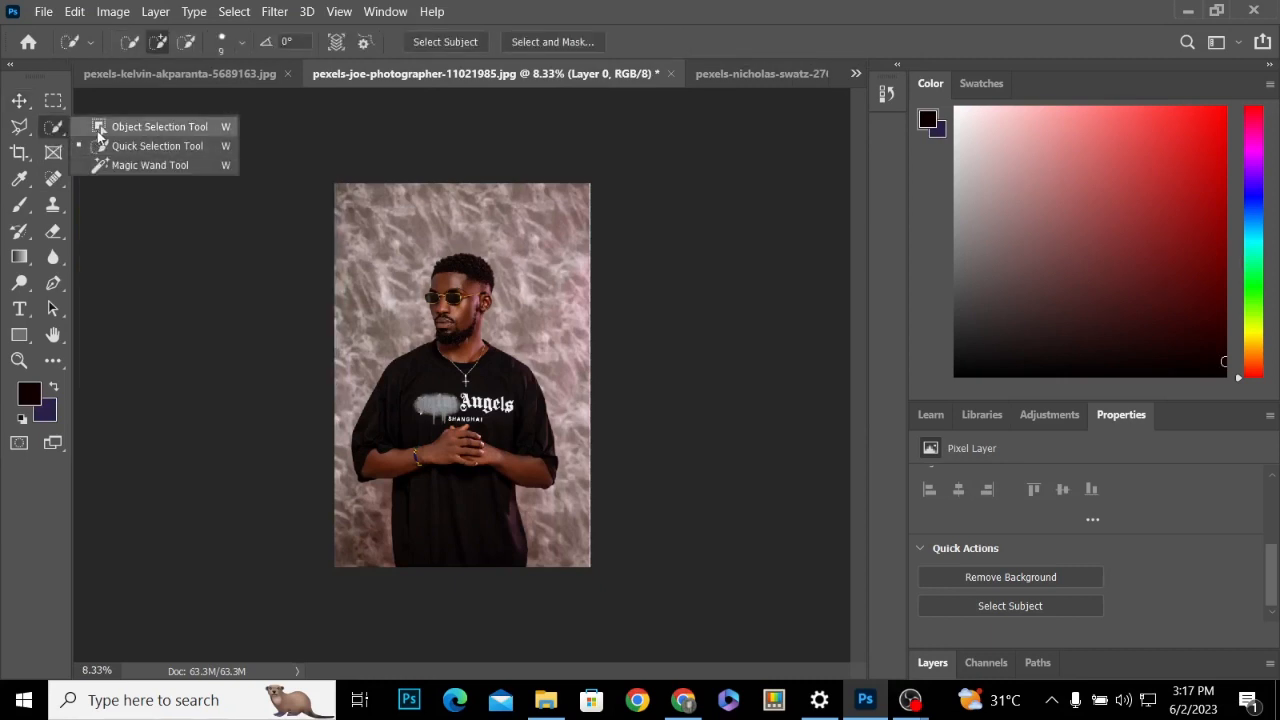
click(100, 136)
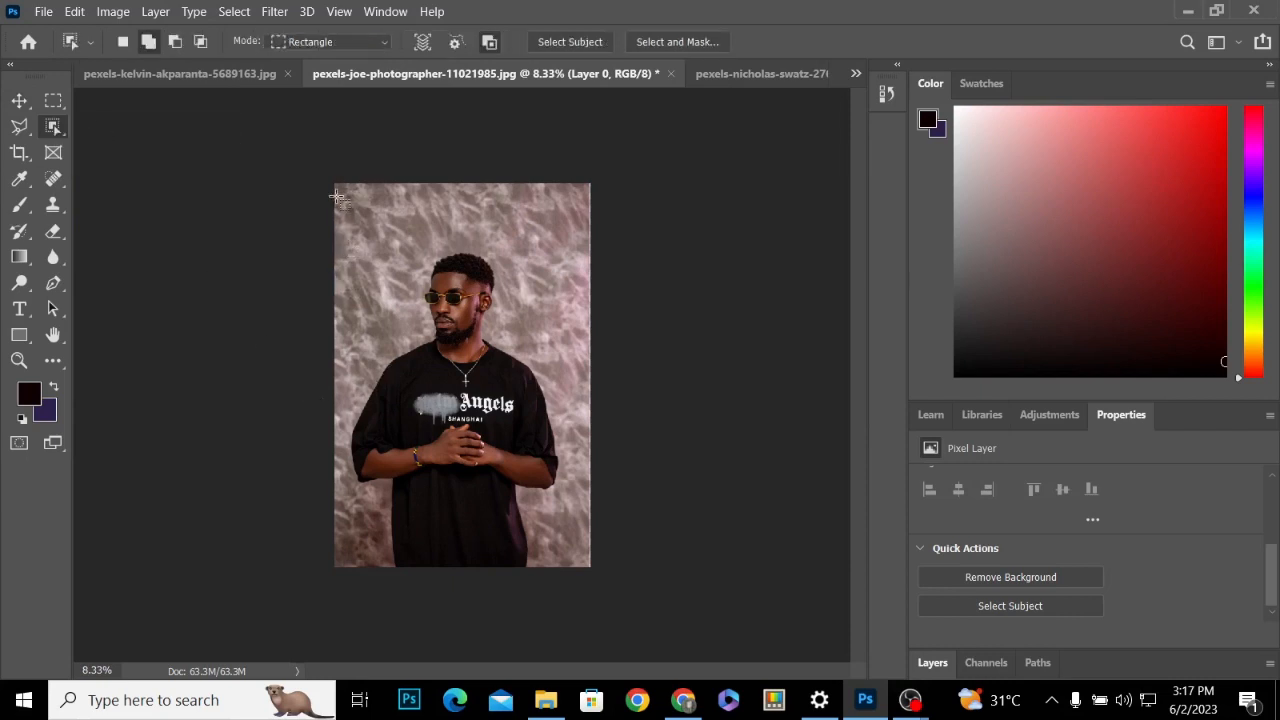
drag(336, 193, 563, 572)
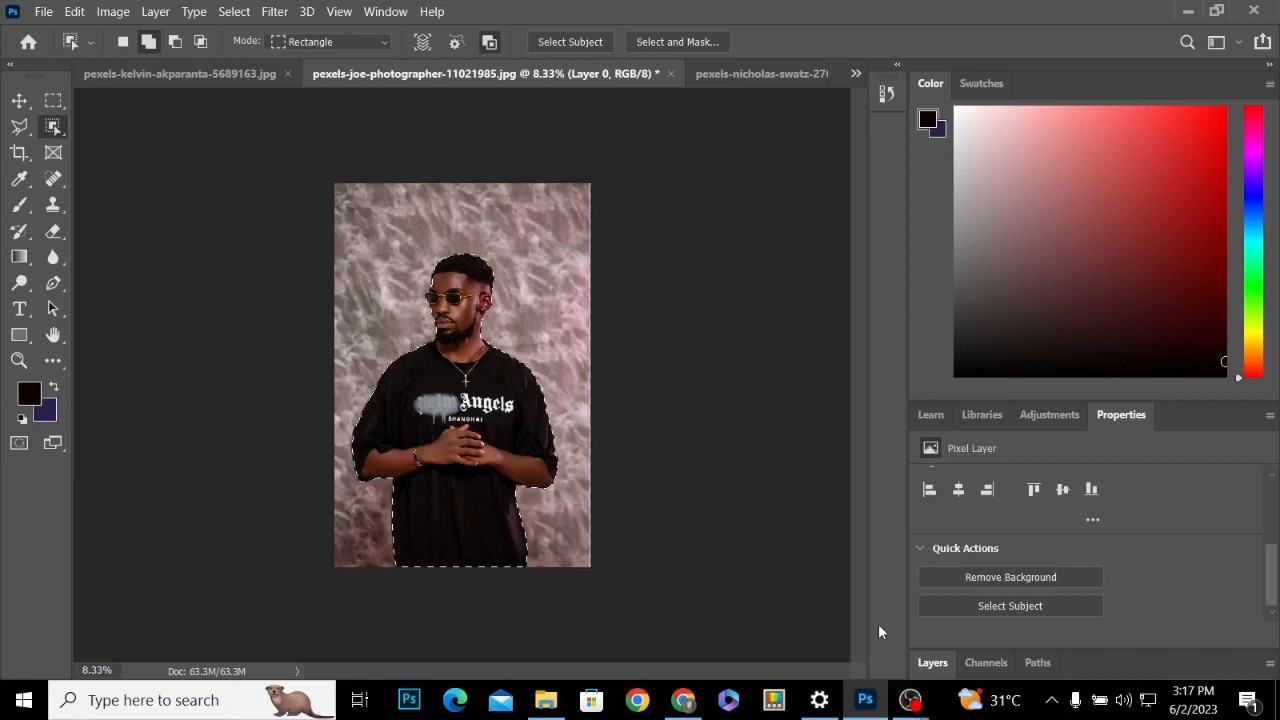
click(922, 662)
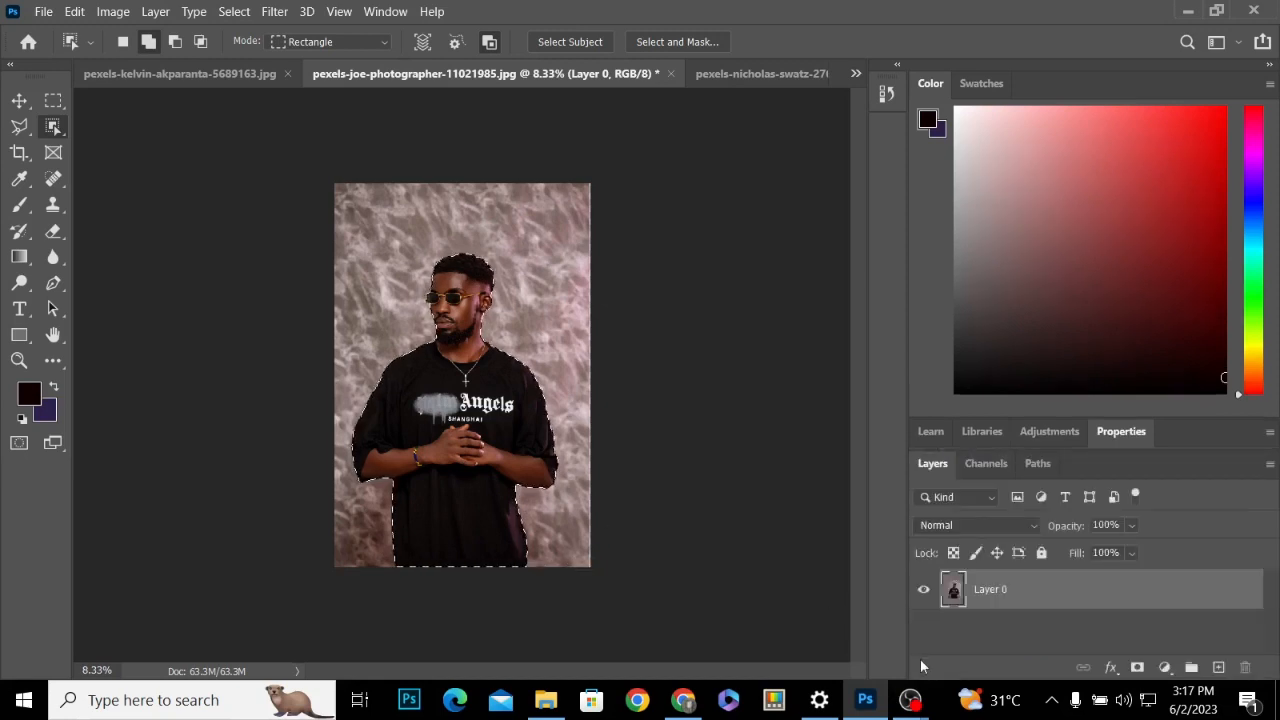
click(1138, 668)
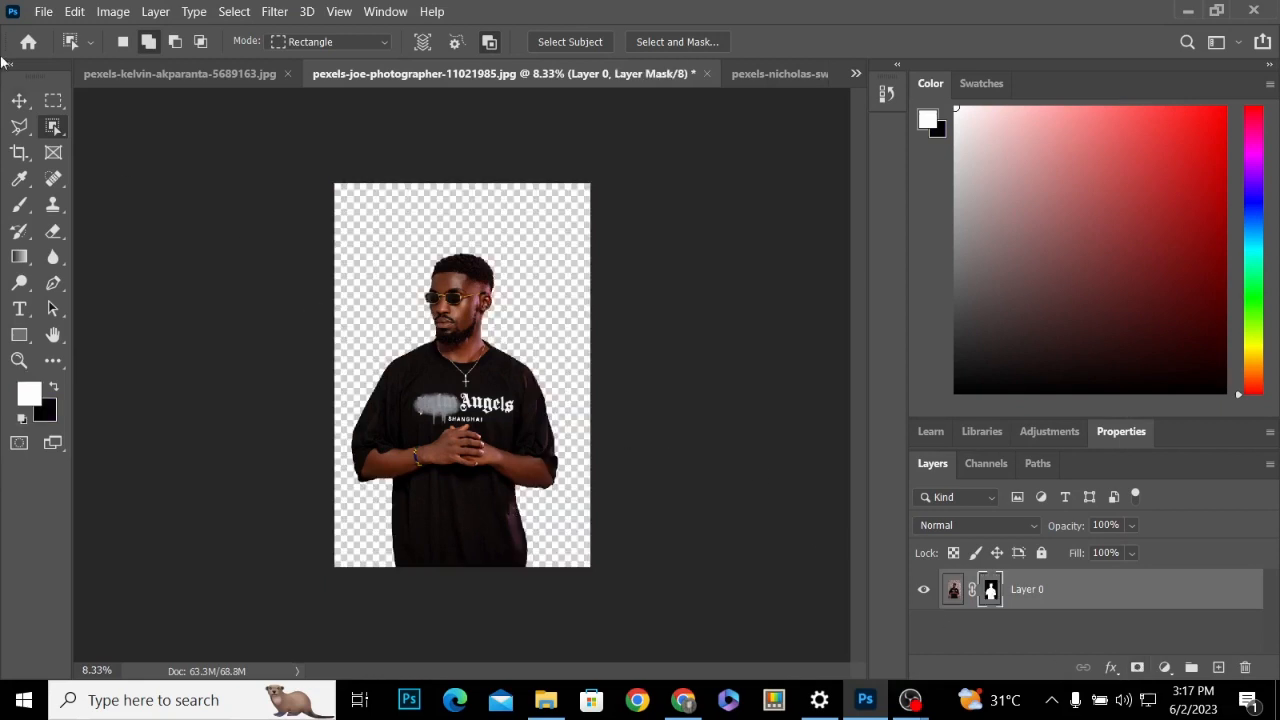
Scale the cut-out man with sunglasses to about 117.74% with Free Transform and reposition him within the canvas
click(19, 100)
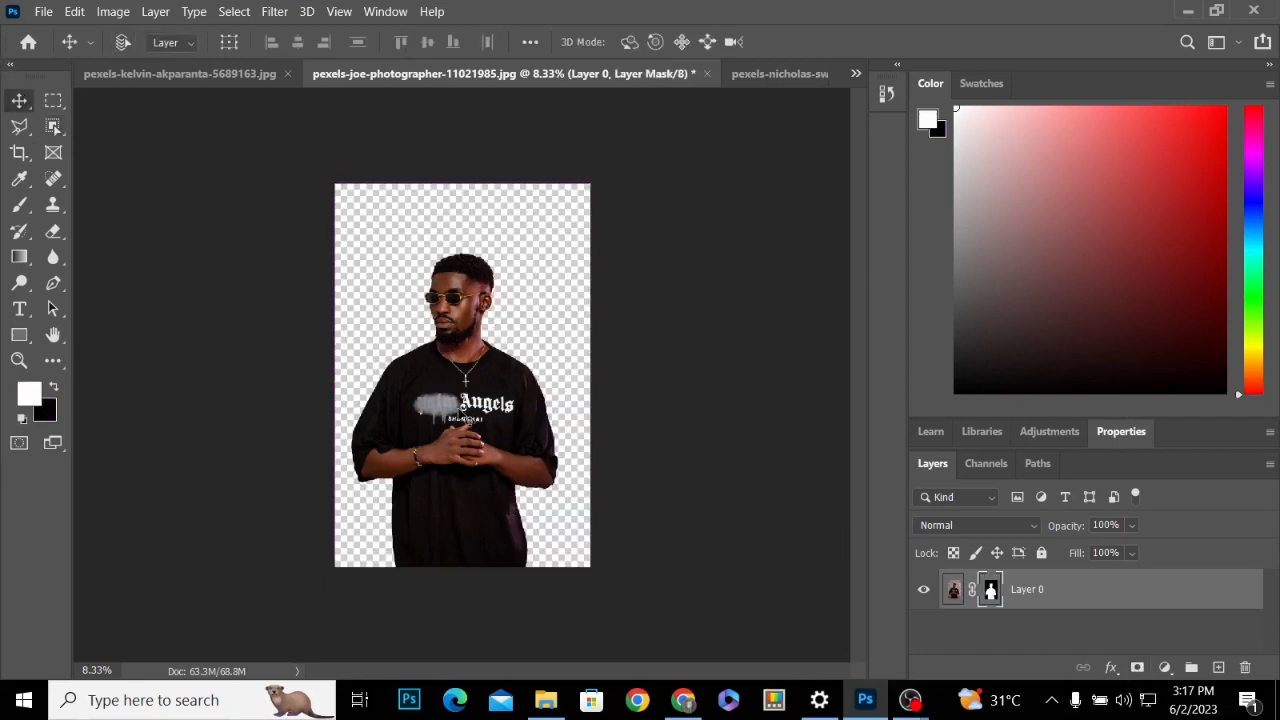
key(ctrl+t)
drag(590, 183, 634, 114)
drag(445, 401, 426, 415)
key(Return)
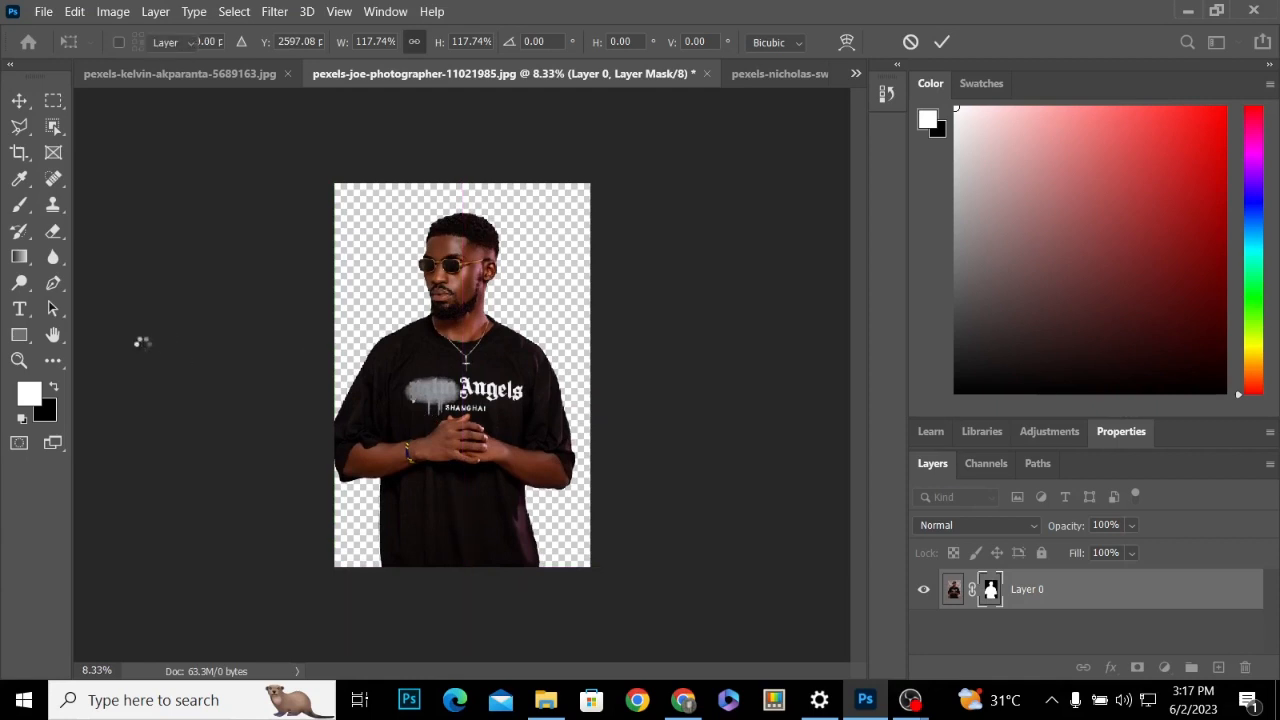
Draw a rectangle of about 4177 by 5944 px covering the whole canvas and place its layer below the cut-out man
click(19, 336)
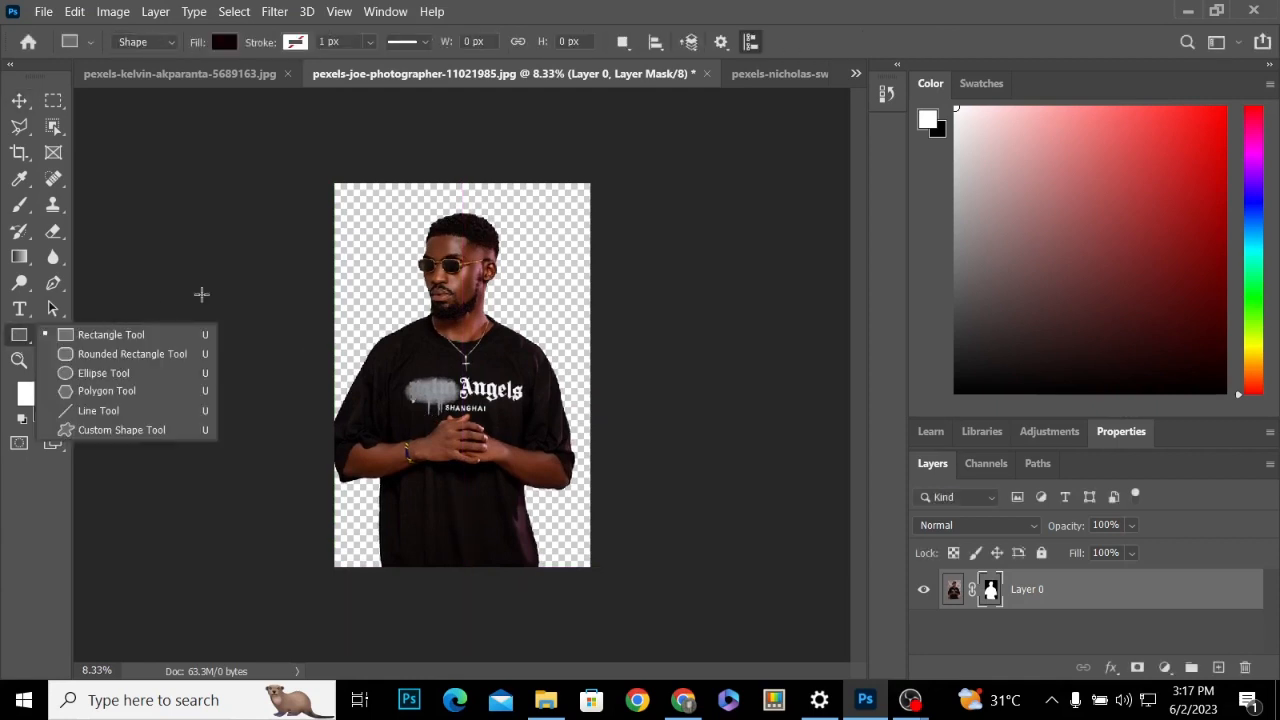
click(114, 337)
drag(319, 177, 598, 572)
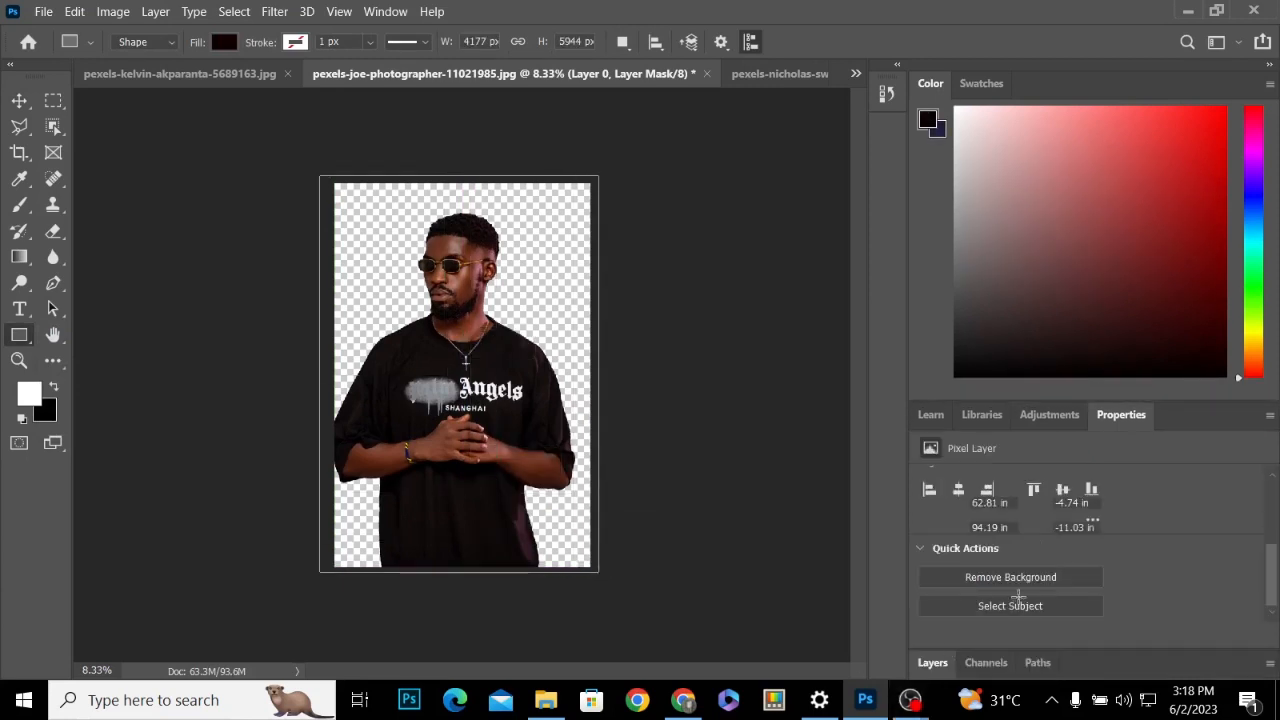
click(933, 663)
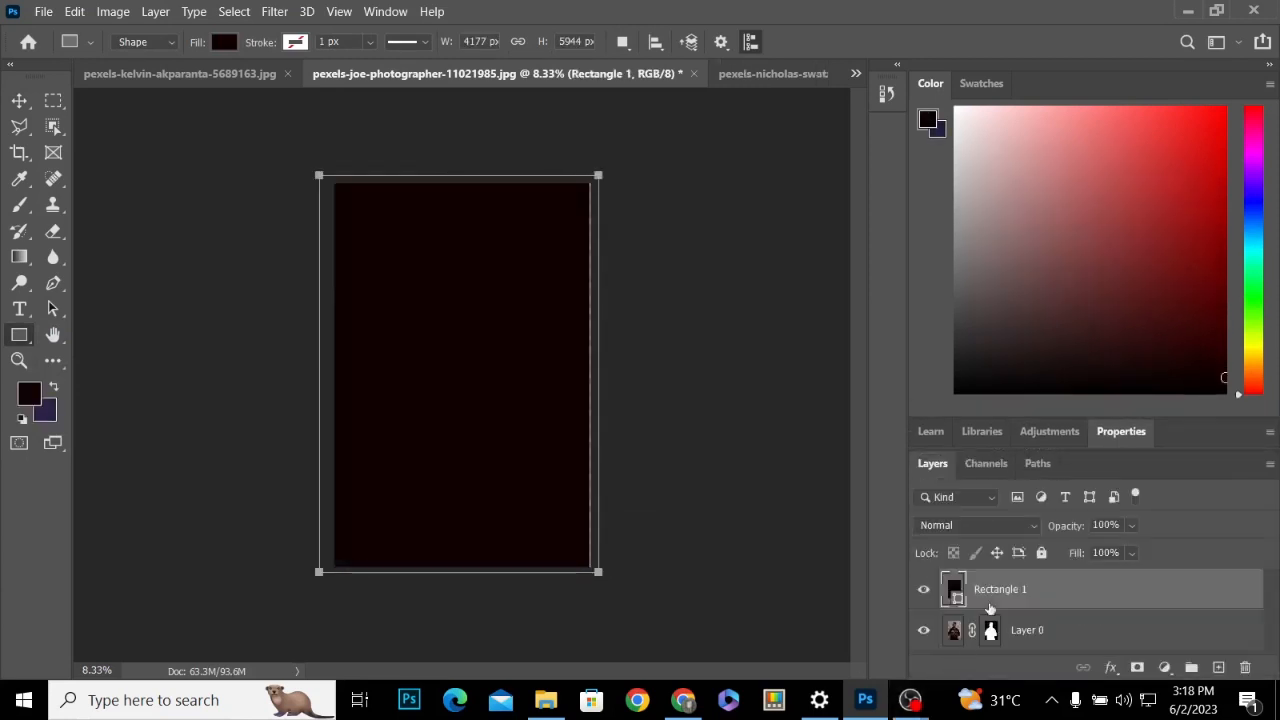
drag(990, 590, 987, 645)
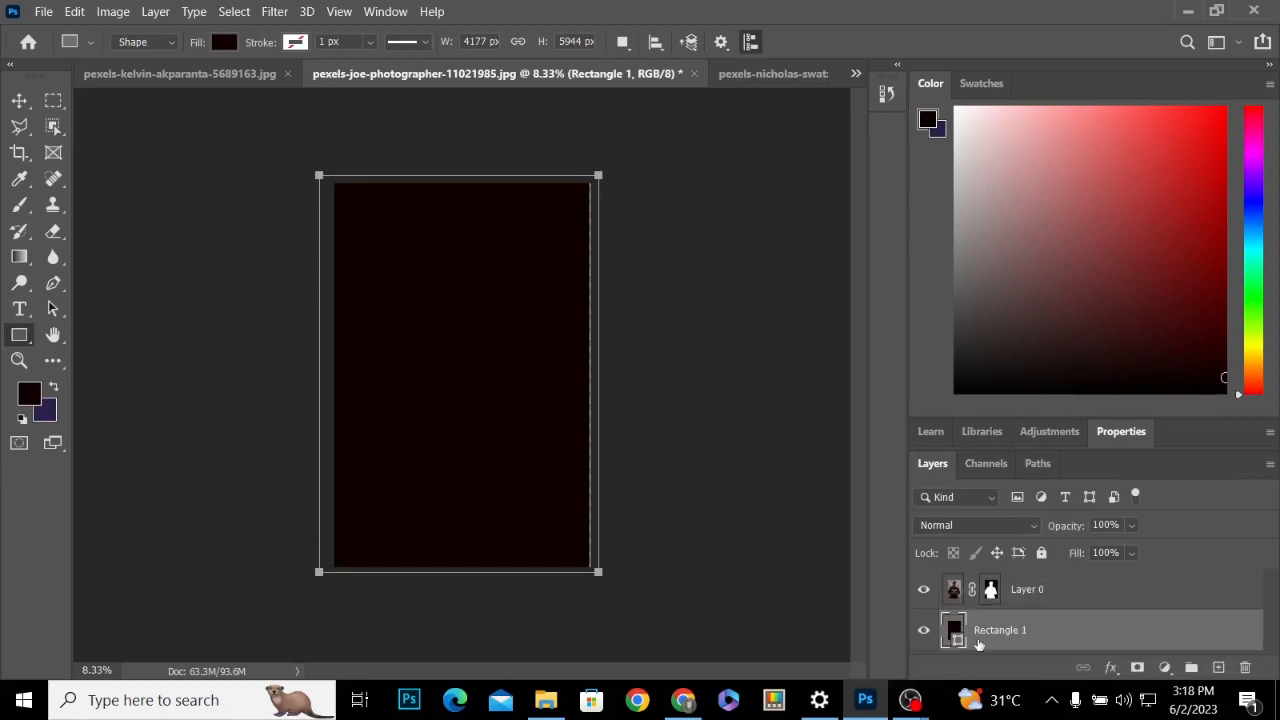
Fill the backdrop rectangle with the dark purple background colour and deselect its layer
click(55, 391)
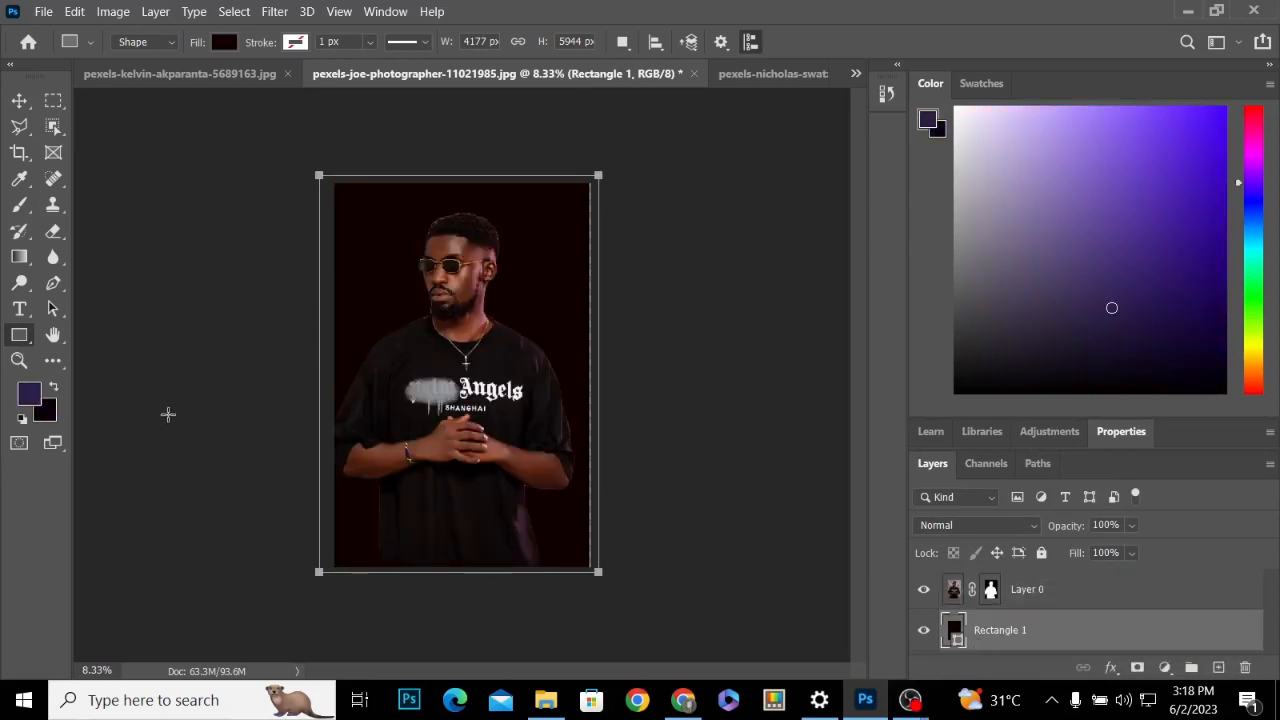
click(56, 388)
key(ctrl+BackSpace)
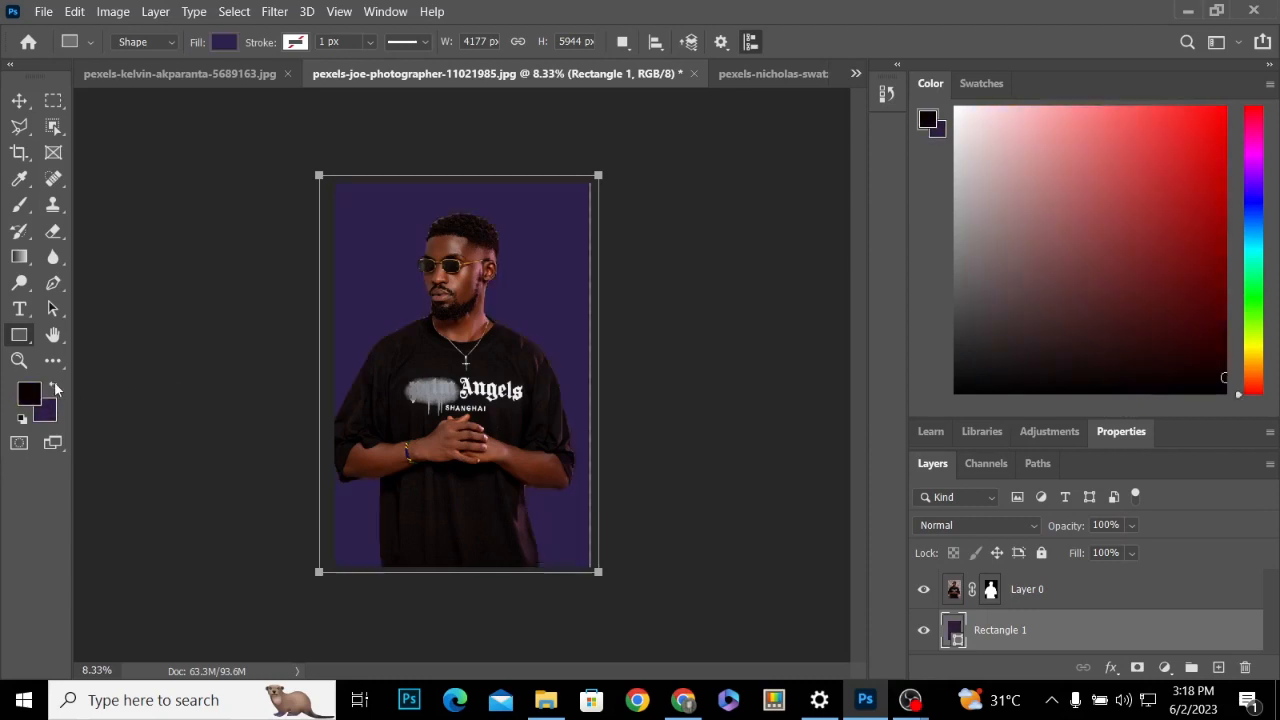
click(19, 100)
click(212, 155)
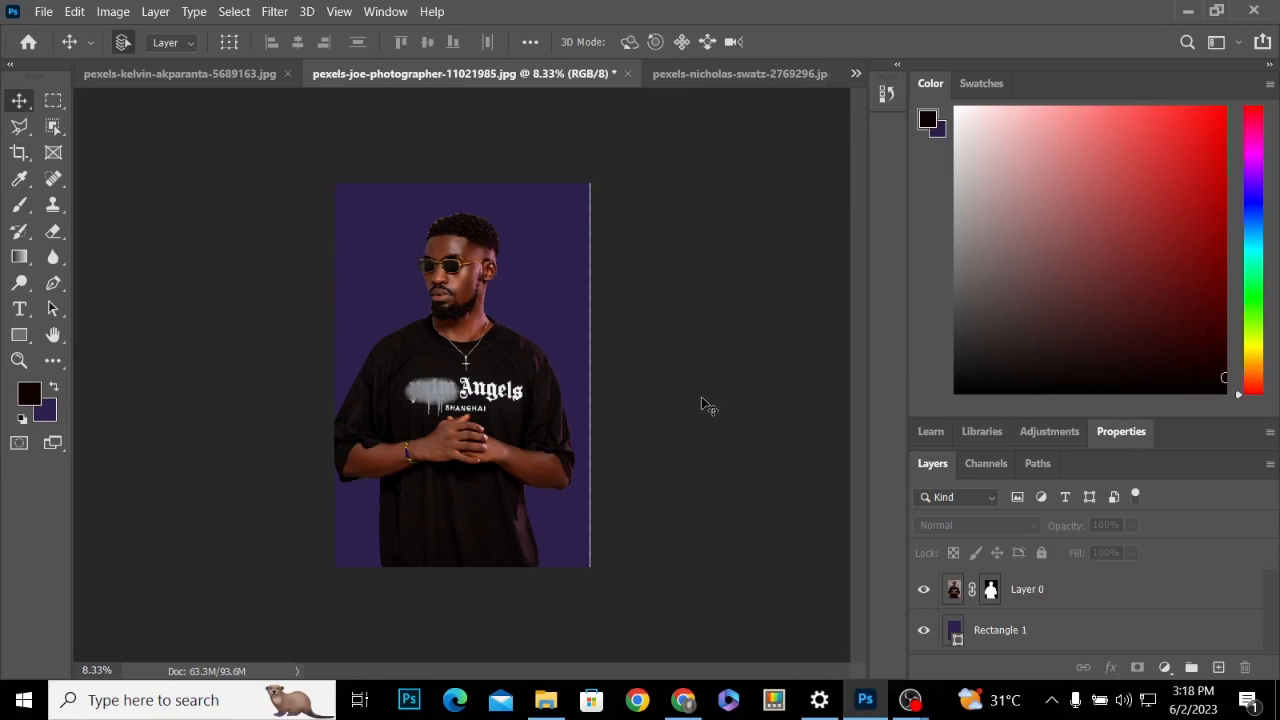
In the park photo of the man with raised fist, select the subject automatically and mask out the greenery
click(703, 74)
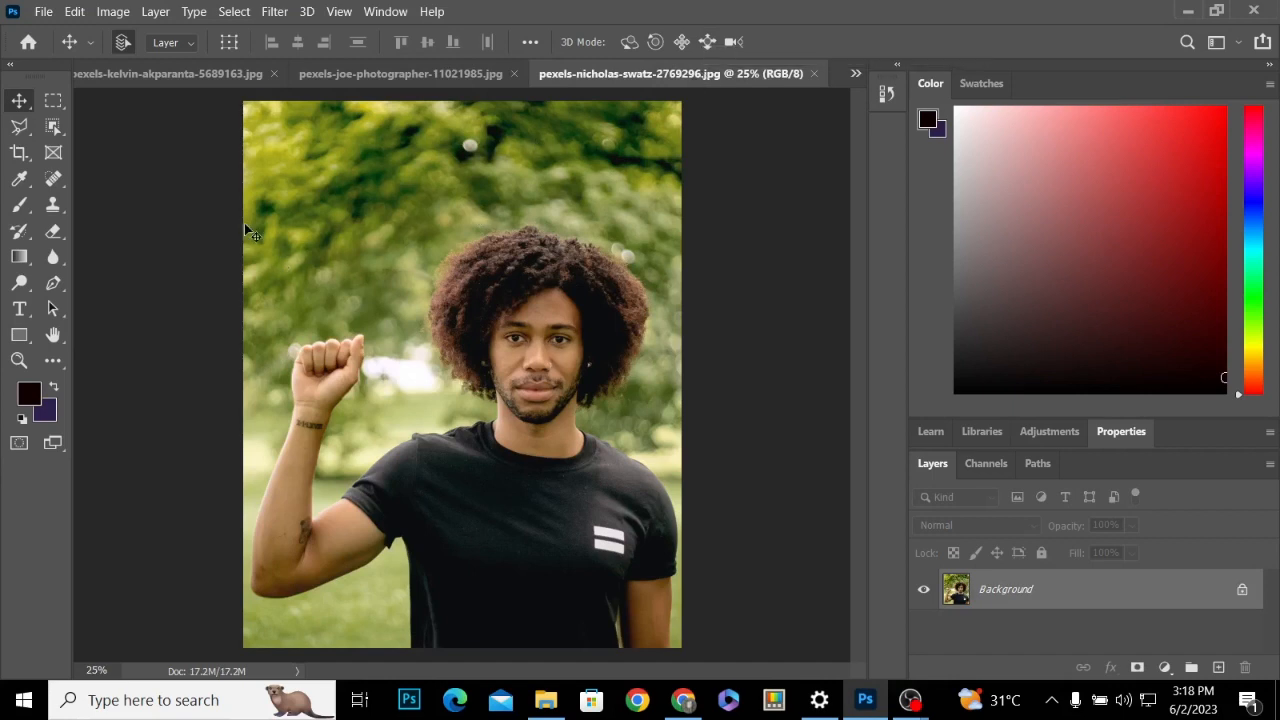
click(236, 12)
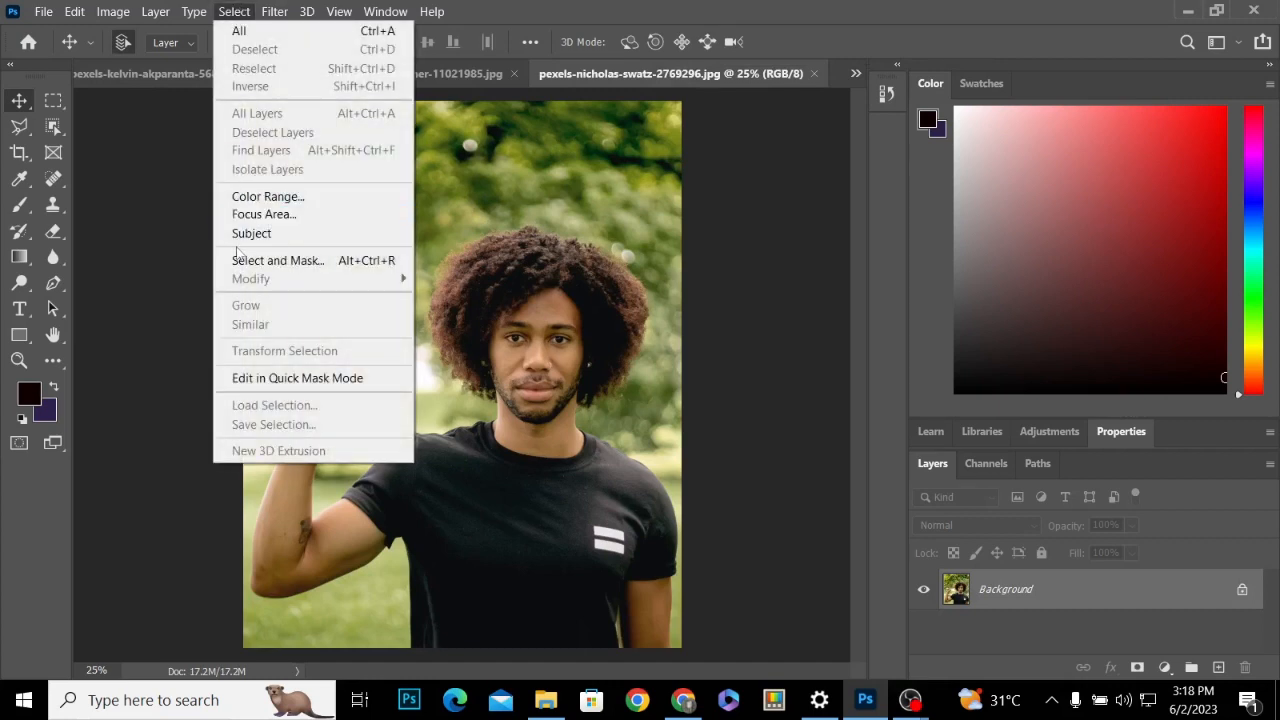
click(238, 234)
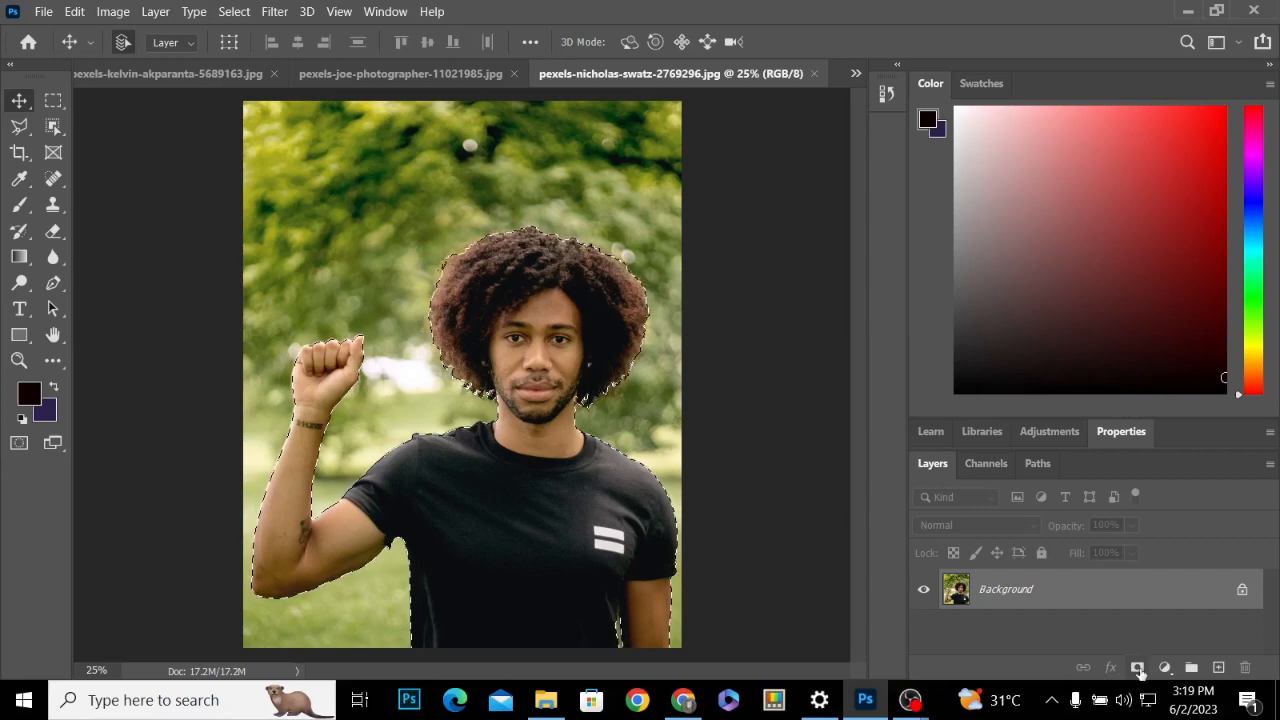
click(1137, 667)
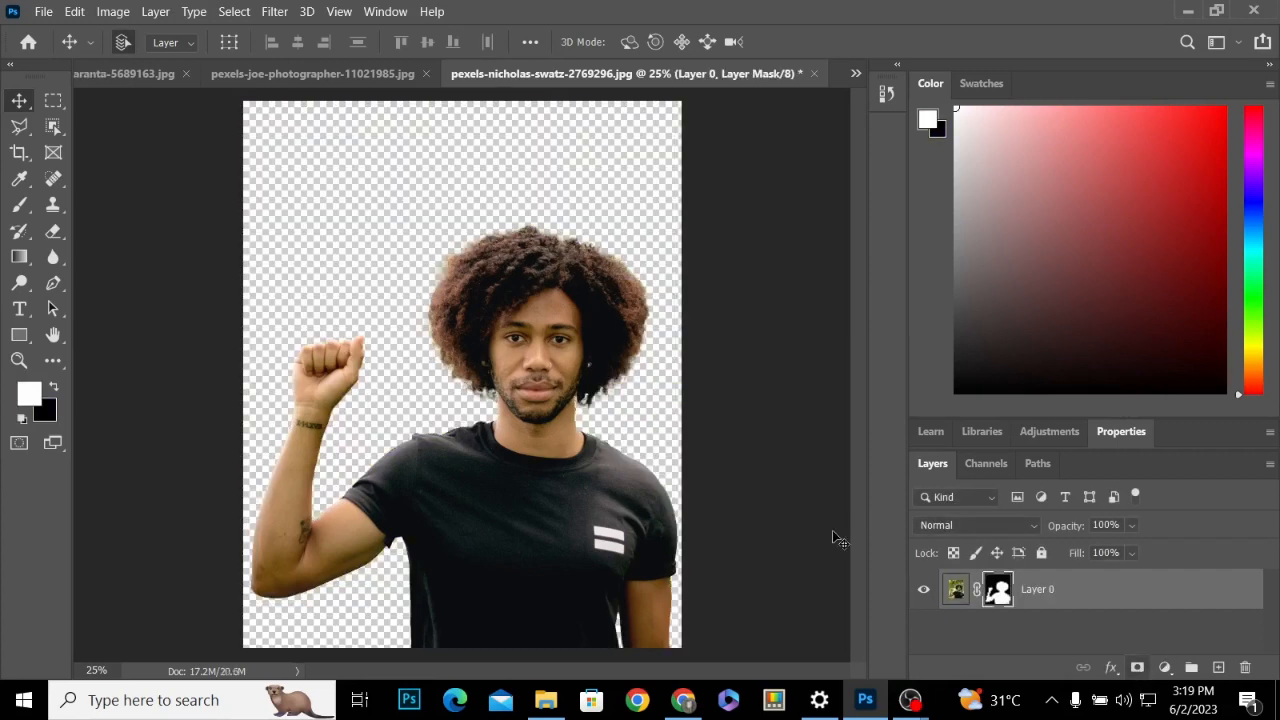
Shift the cut-out man with raised fist to the left, enlarge him slightly with Free Transform and adjust his position
drag(545, 497, 489, 513)
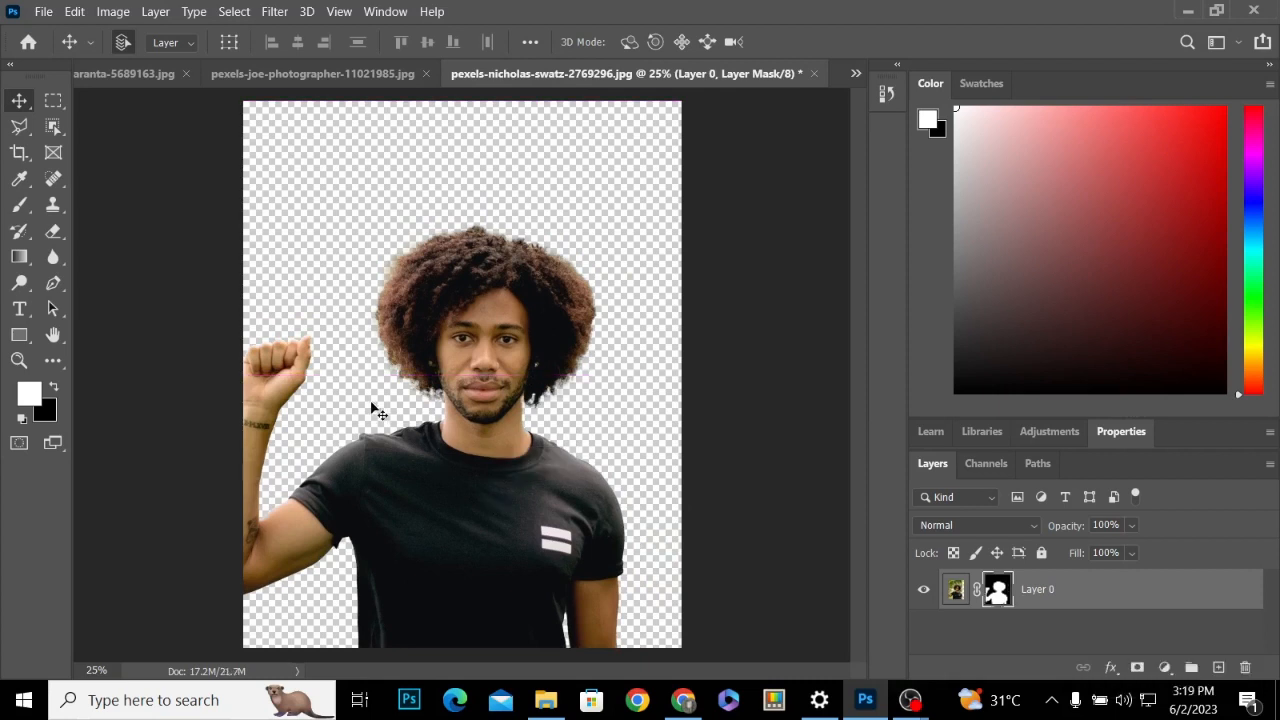
drag(436, 405, 496, 368)
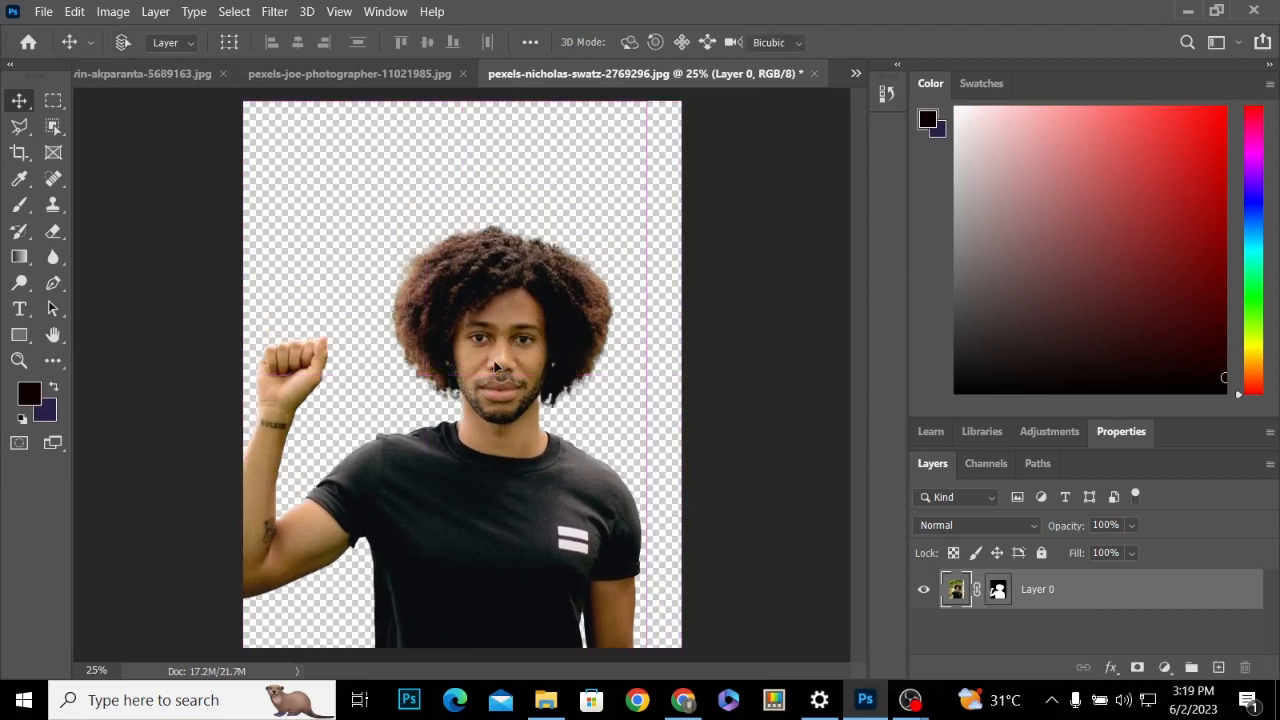
key(ctrl+t)
drag(645, 101, 673, 68)
mouse_move(535, 404)
mouse_down()
mouse_move(543, 390)
mouse_move(551, 405)
mouse_up()
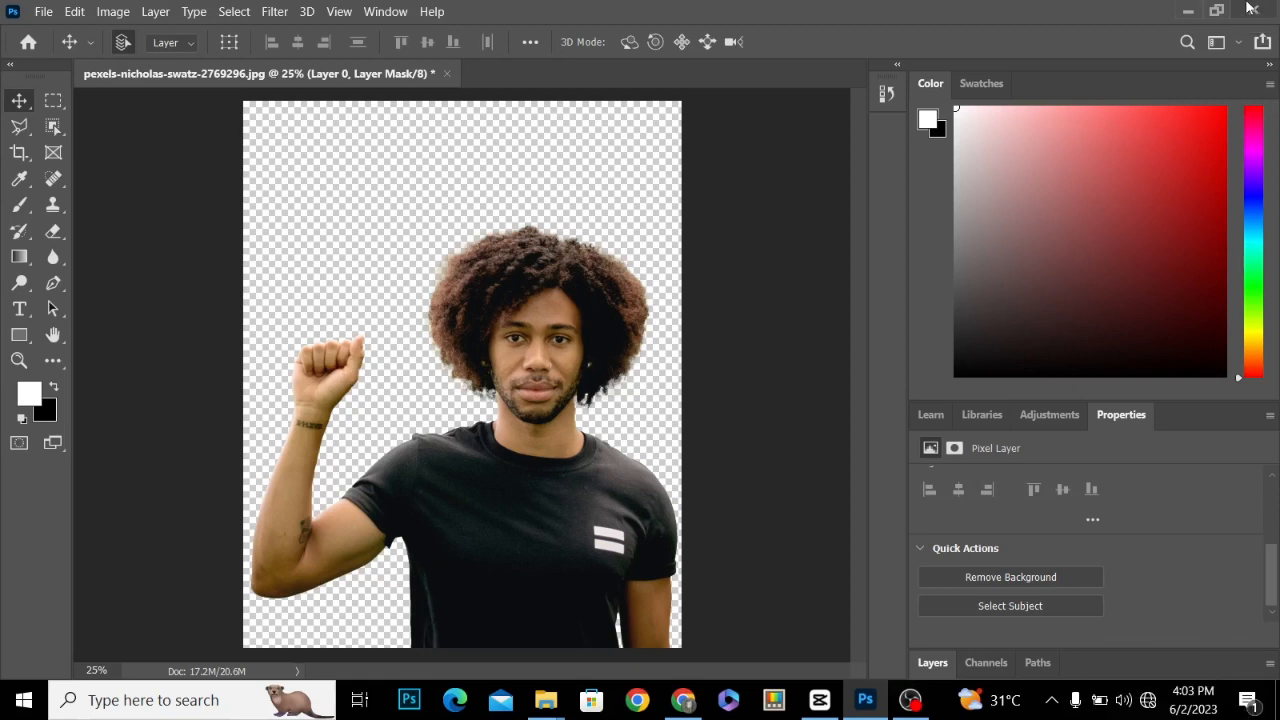
mouse_move(910, 700)
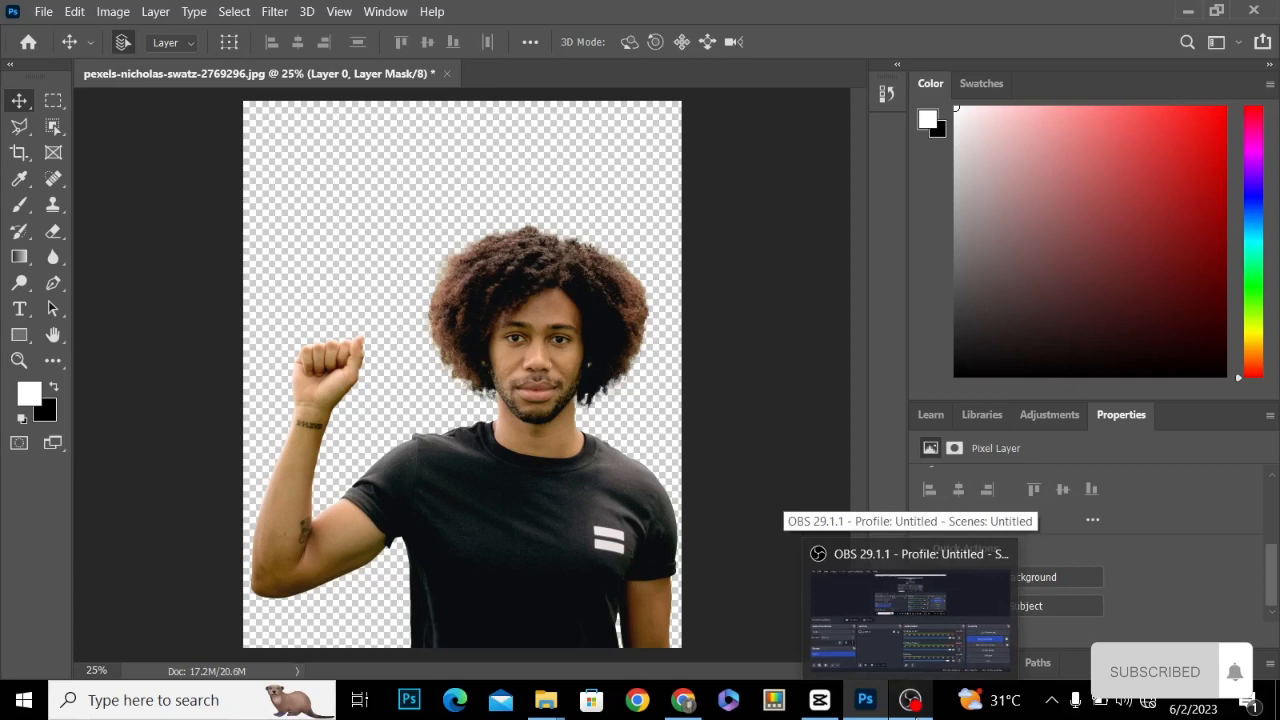